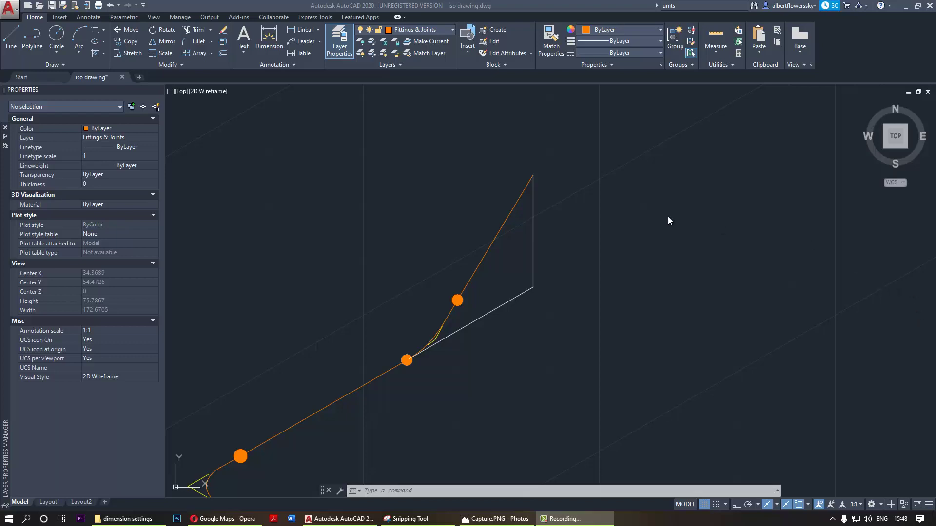
Make DIMENSIONS the current layer.
scroll(562, 271, "down", 4)
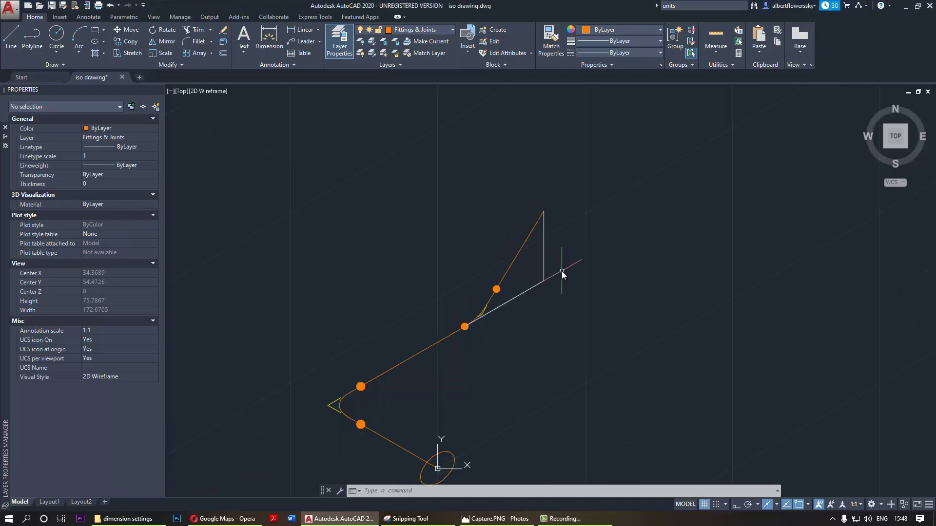
scroll(531, 296, "up", 4)
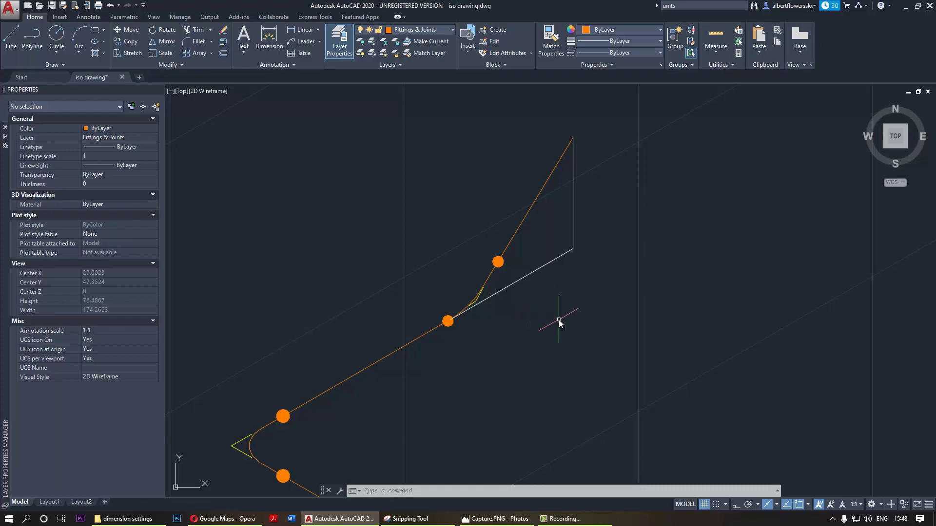
scroll(559, 320, "down", 2)
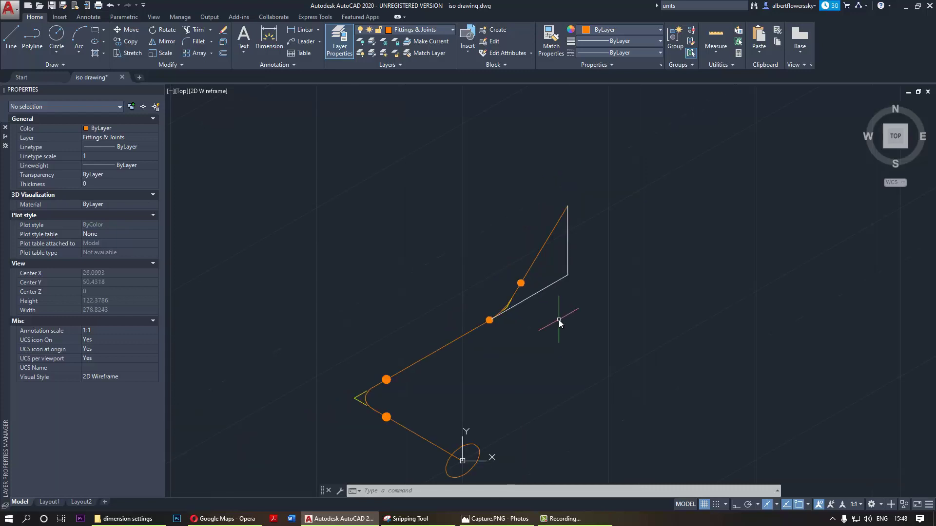
left_click(429, 31)
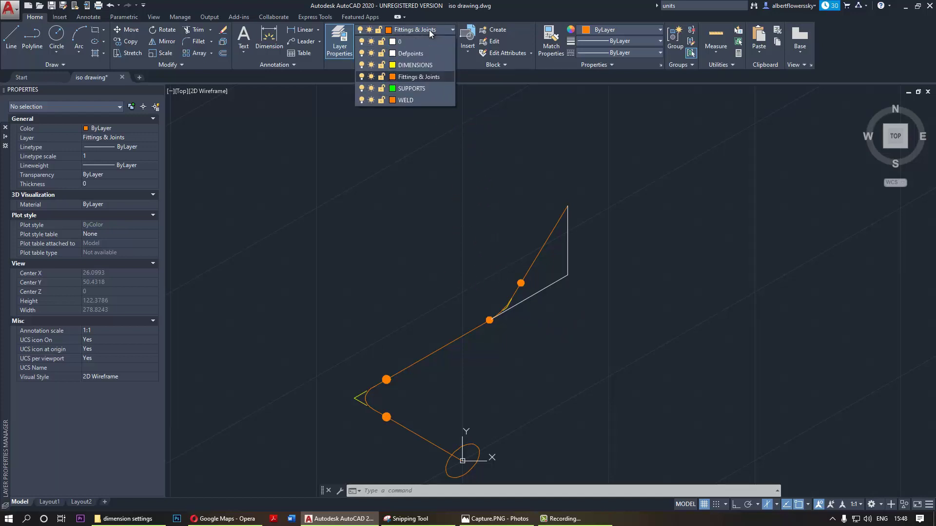
left_click(415, 65)
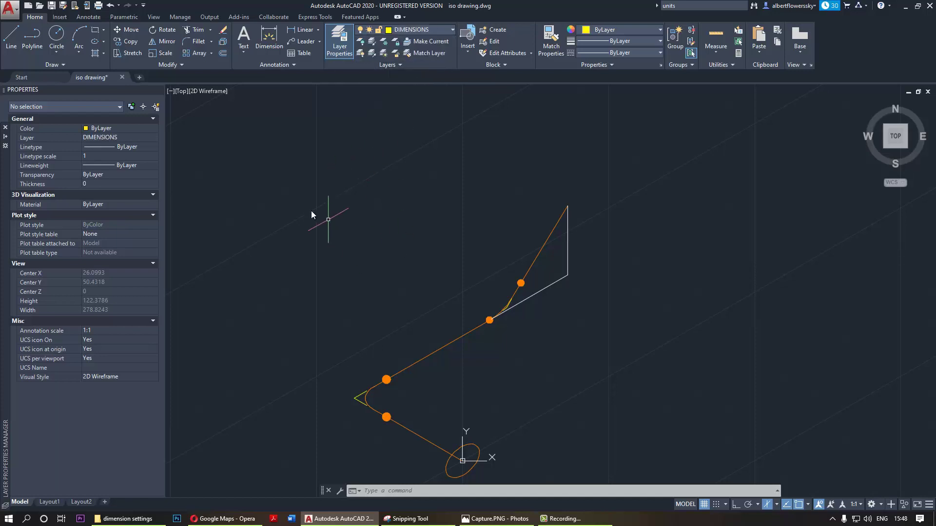
Start an aligned dimension from the pipe joint to the white line's corner.
left_click(89, 19)
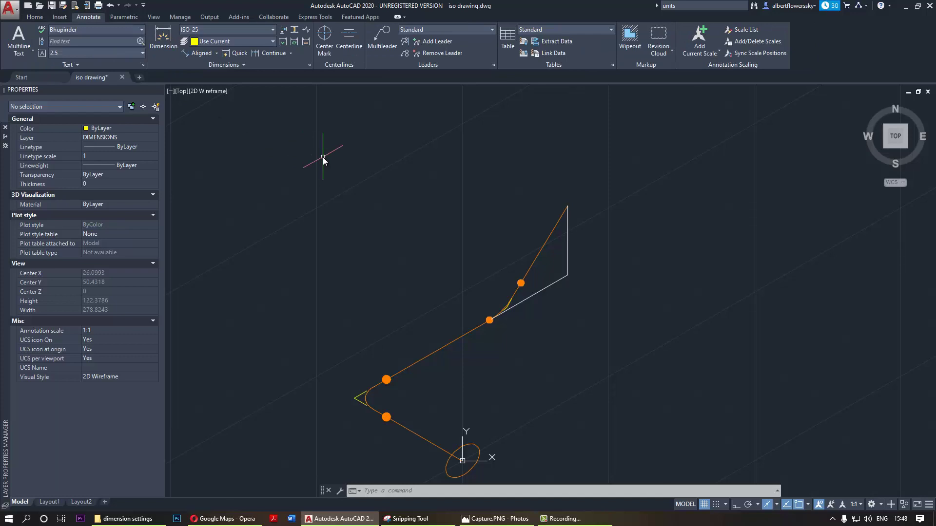
left_click(199, 53)
scroll(532, 363, "up", 8)
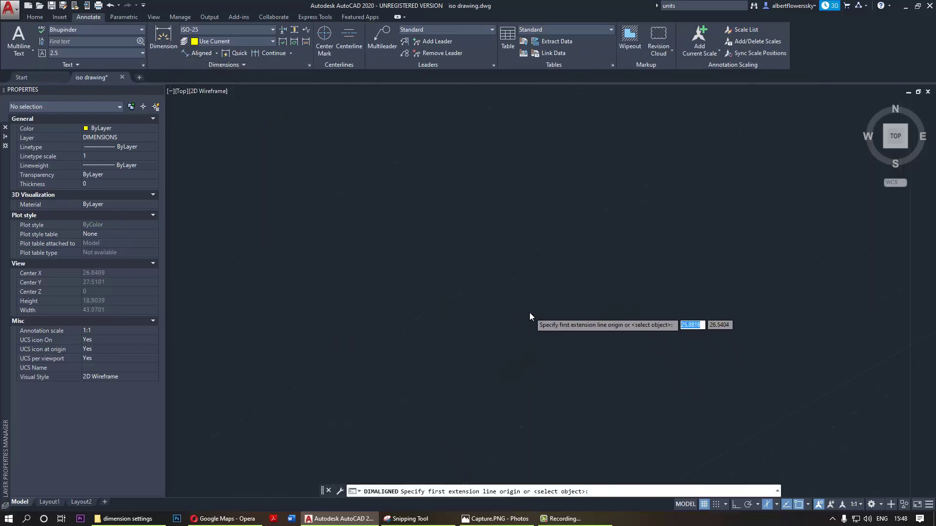
scroll(530, 312, "down", 2)
scroll(520, 244, "down", 2)
middle_click_drag(434, 312, 396, 315)
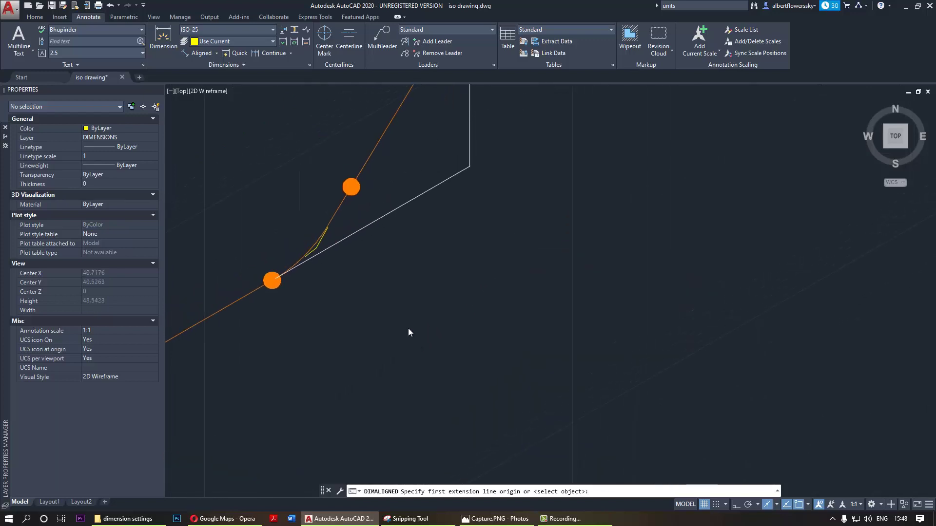
left_click(317, 250)
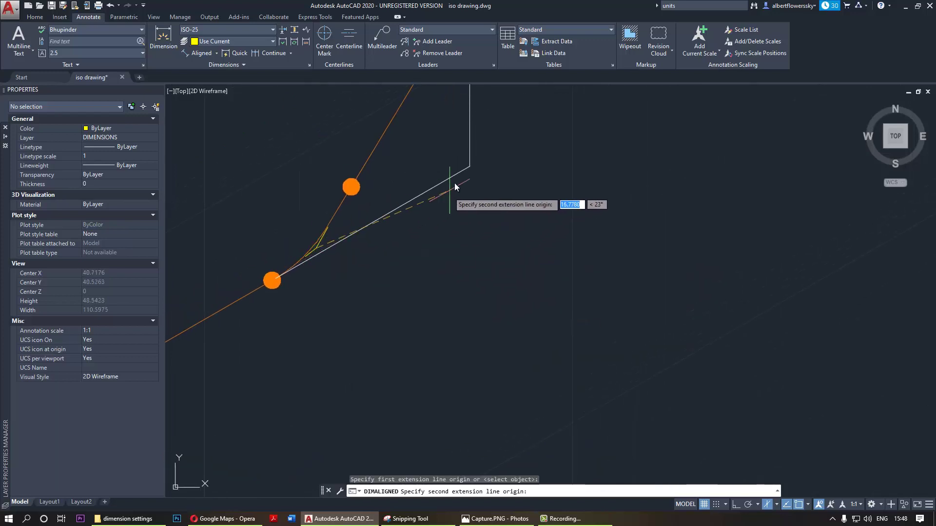
left_click(470, 166)
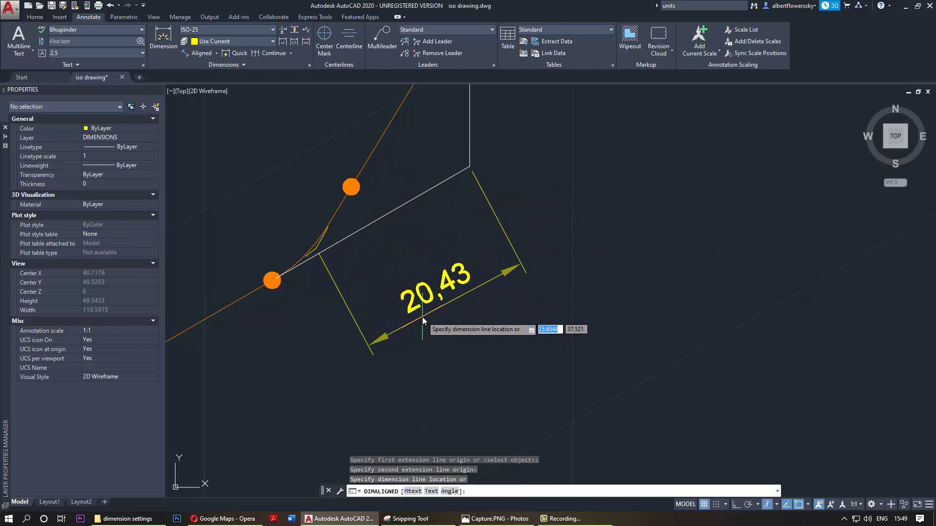
Override the dimension text from 20,43 to 2000 via Mtext and place it beside the white line.
type("m")
key("Return")
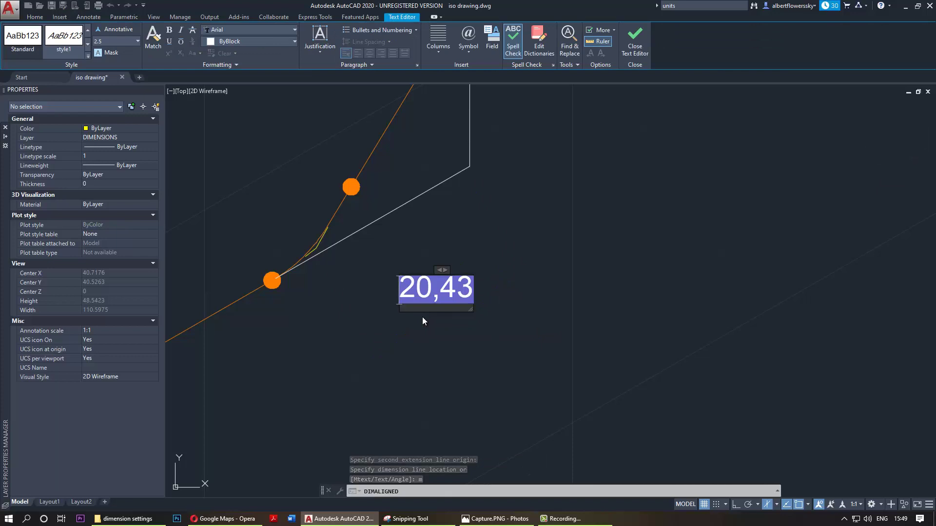
type("2")
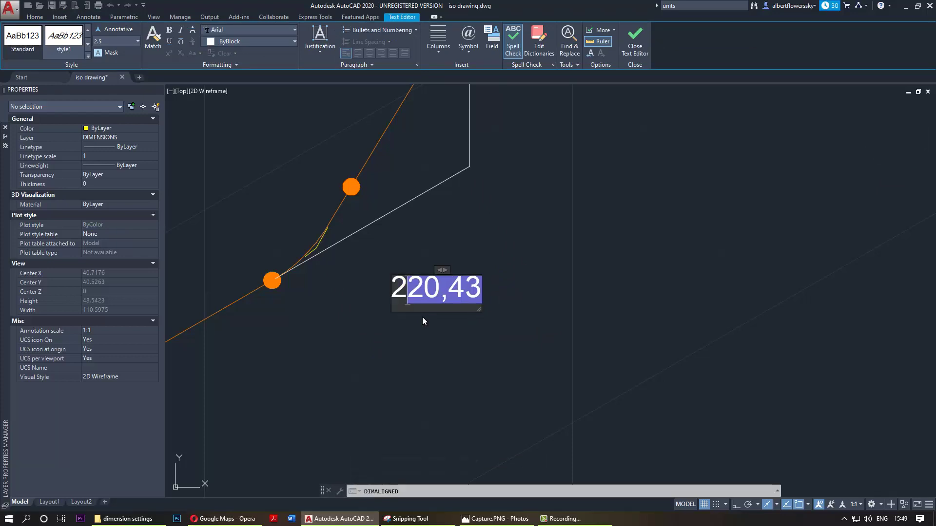
key("End")
key("BackSpace")
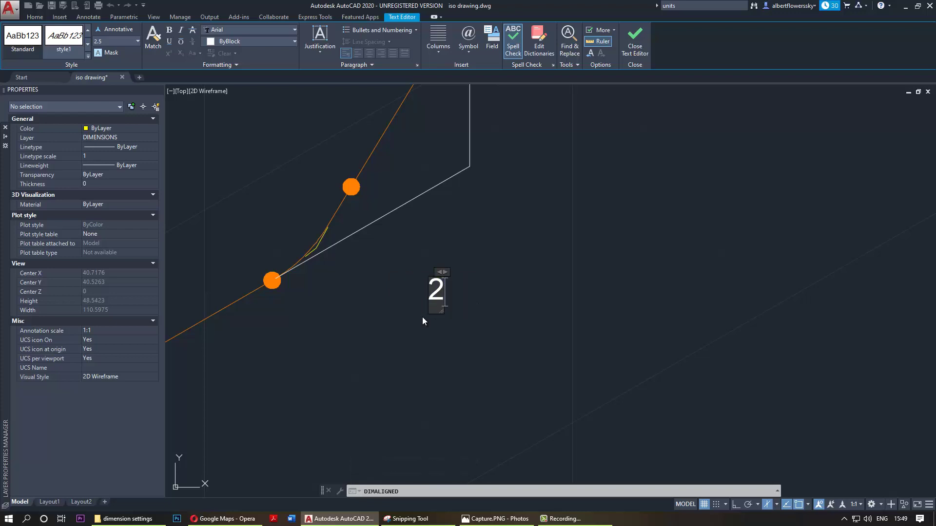
type("000")
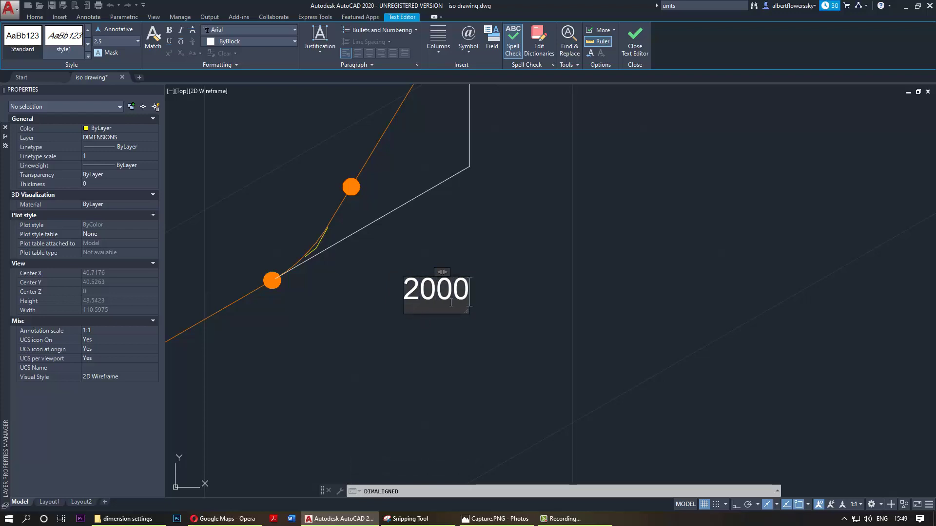
key("Escape")
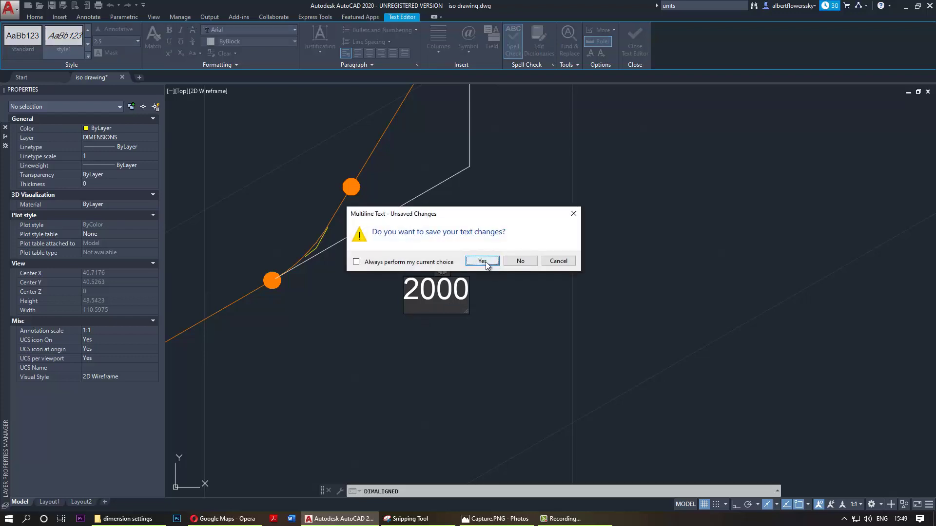
left_click(481, 262)
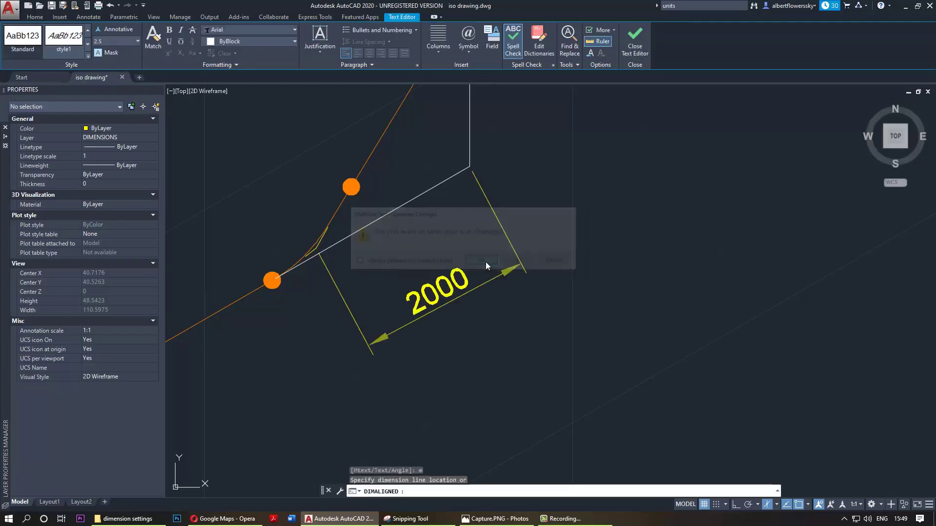
left_click(459, 285)
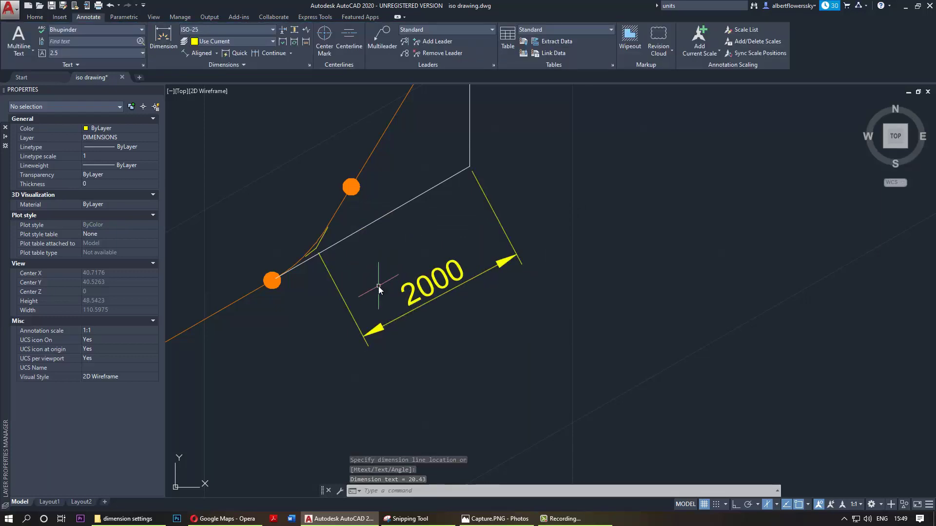
Oblique the 2000 dimension's extension lines to 90° using DIMEDIT Oblique.
scroll(378, 290, "down", 2)
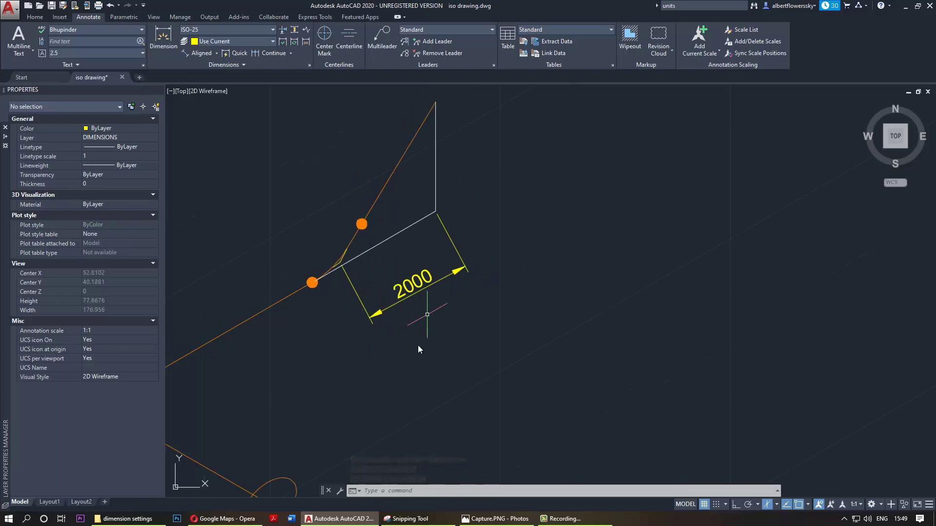
scroll(389, 312, "down", 2)
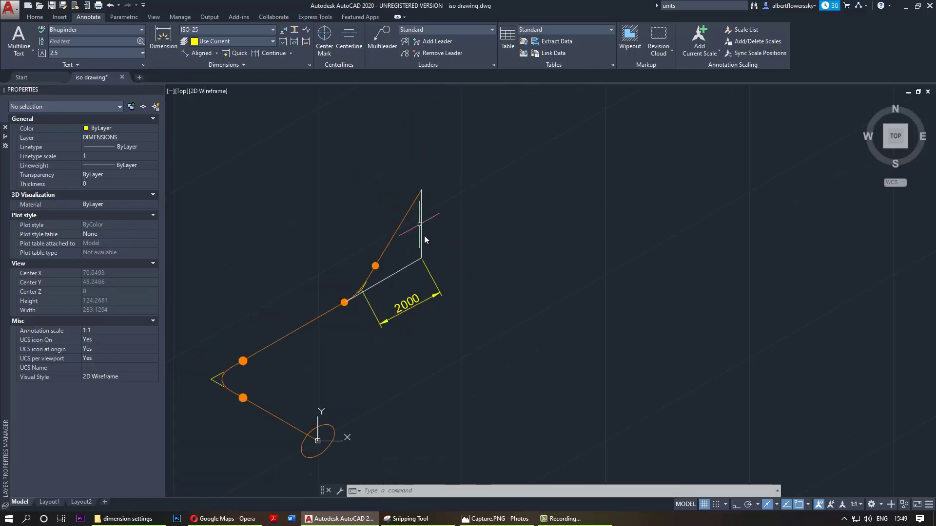
left_click(211, 63)
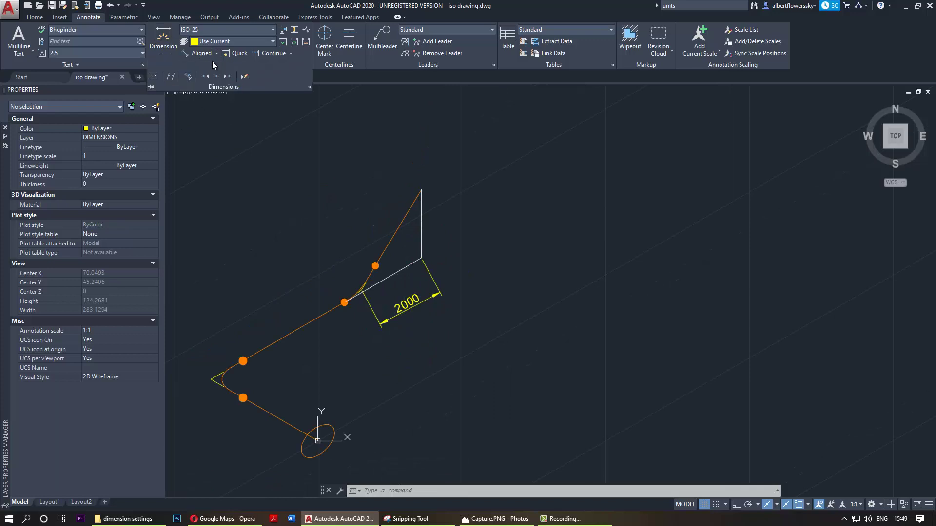
left_click(171, 77)
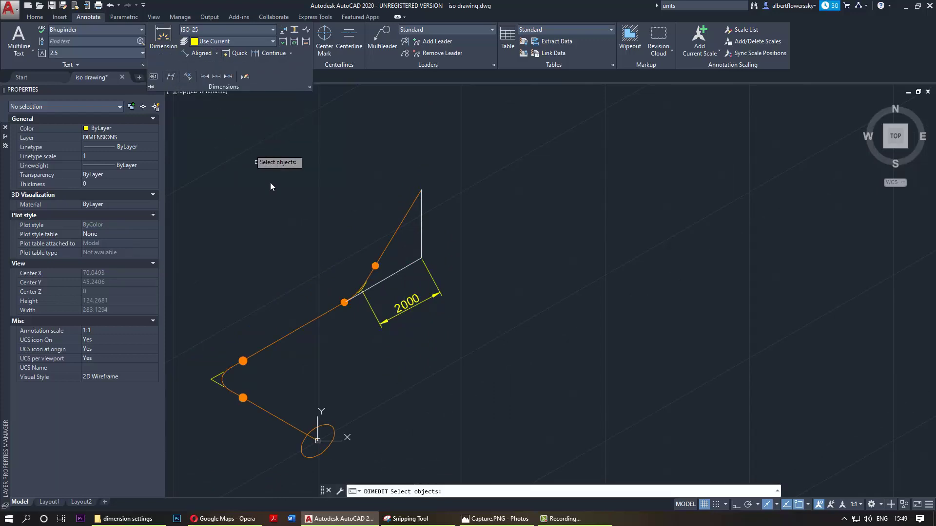
left_click(403, 311)
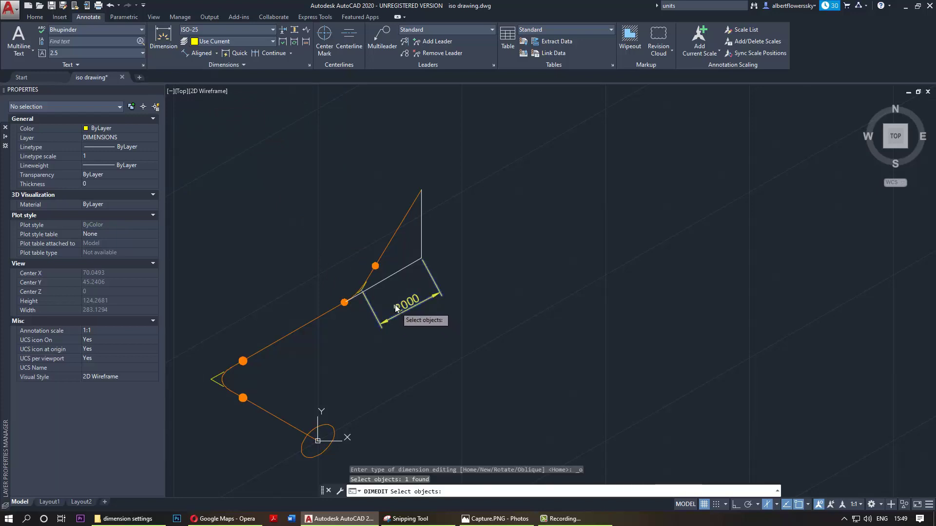
key("Return")
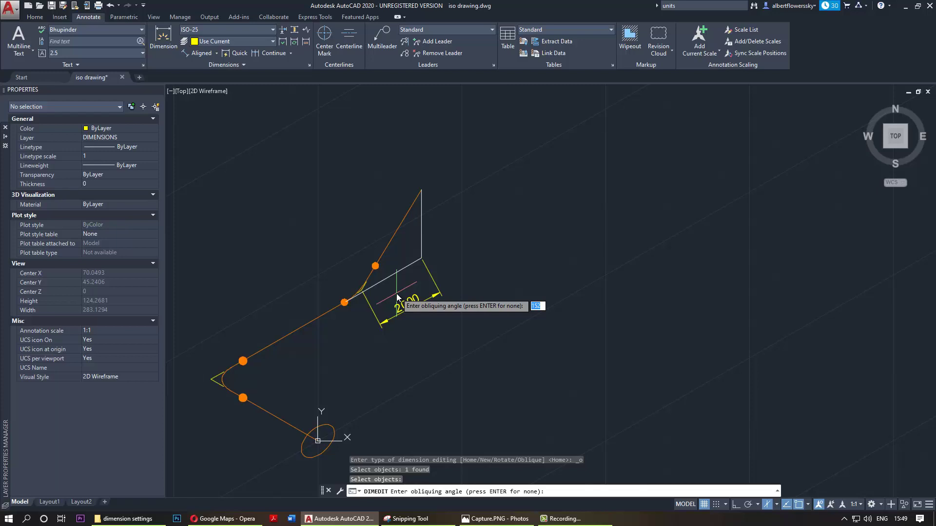
type("90")
key("Return")
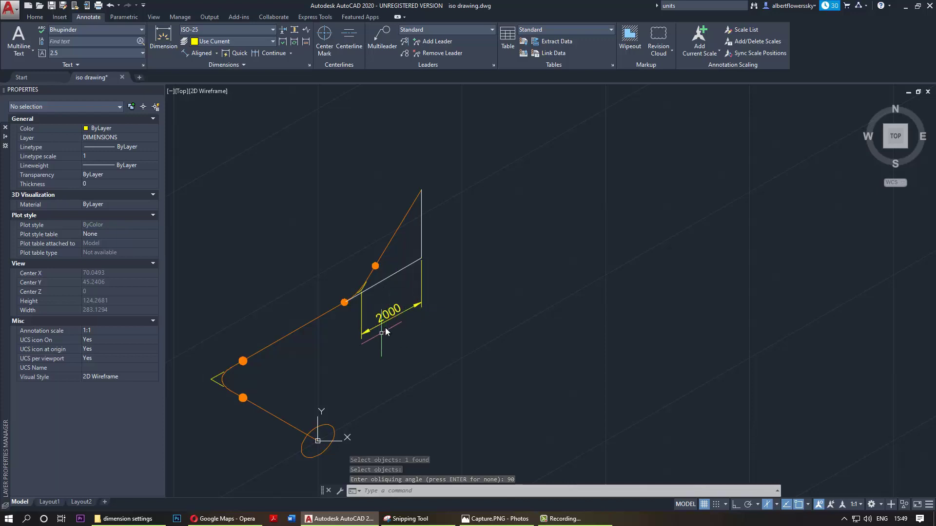
left_click(382, 317)
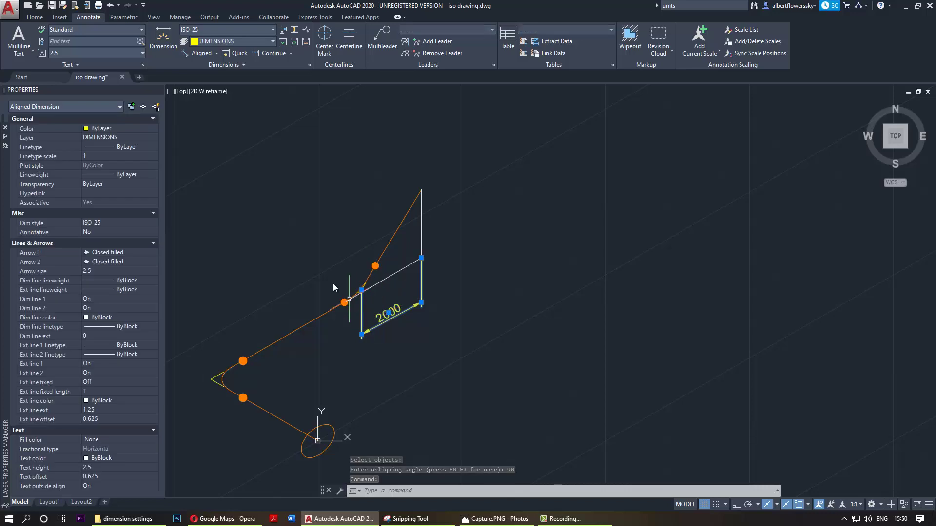
Apply the style1 text style to the 2000 dimension from the Text Style gallery.
left_click(137, 31)
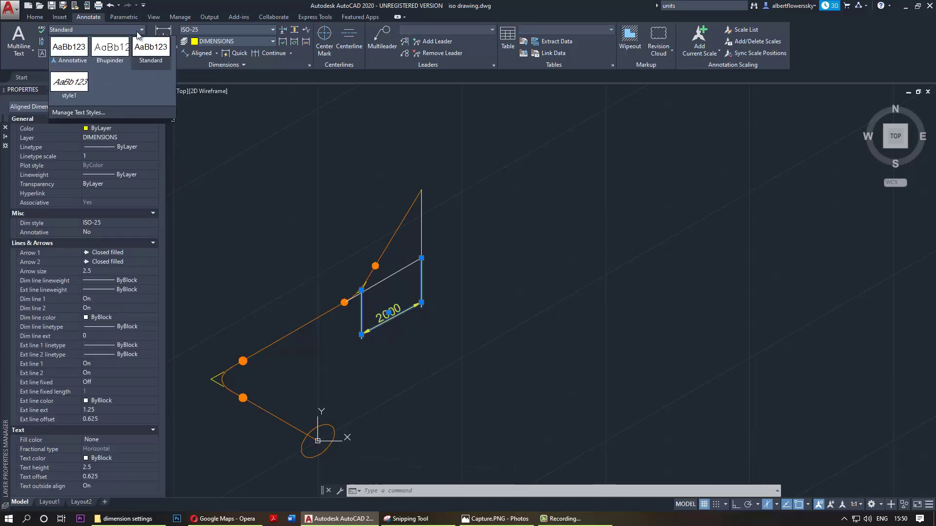
left_click(72, 79)
mouse_move(72, 77)
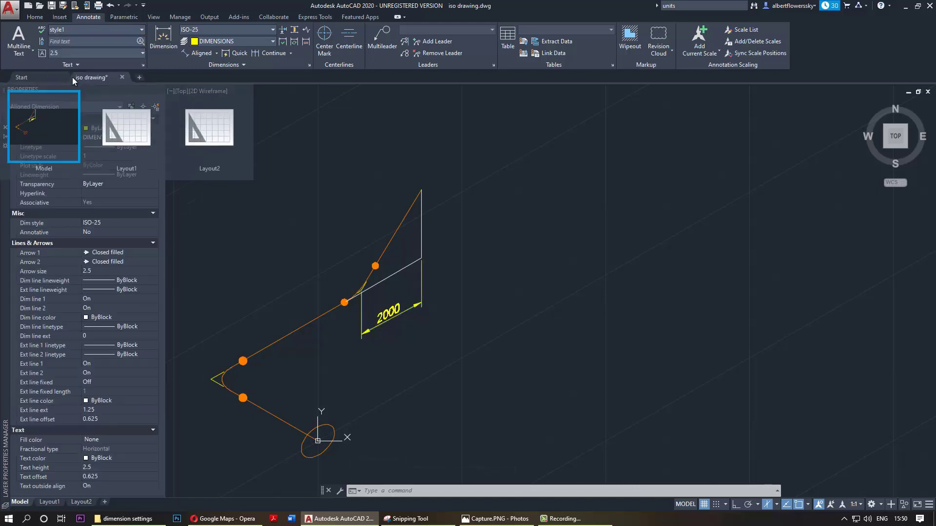
key("Escape")
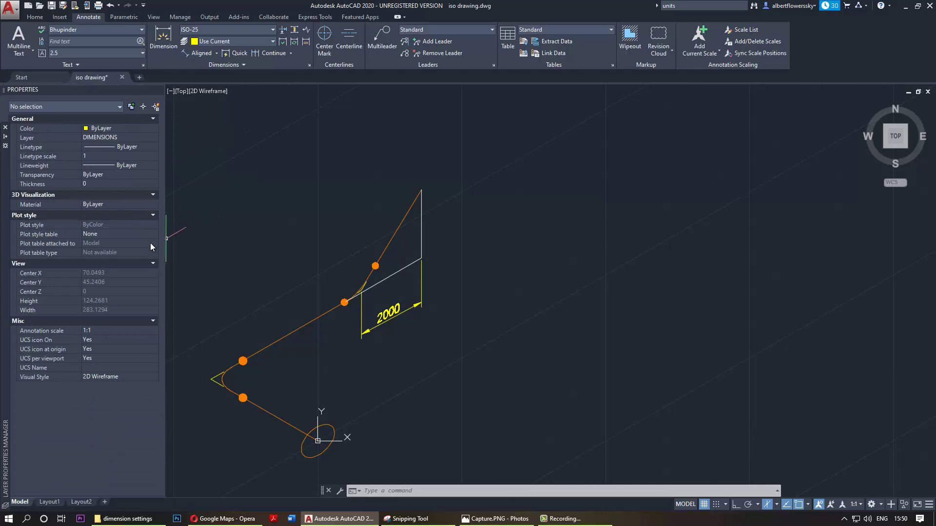
Reselect the dimension and confirm style1 as its Text style in Properties.
left_click(388, 314)
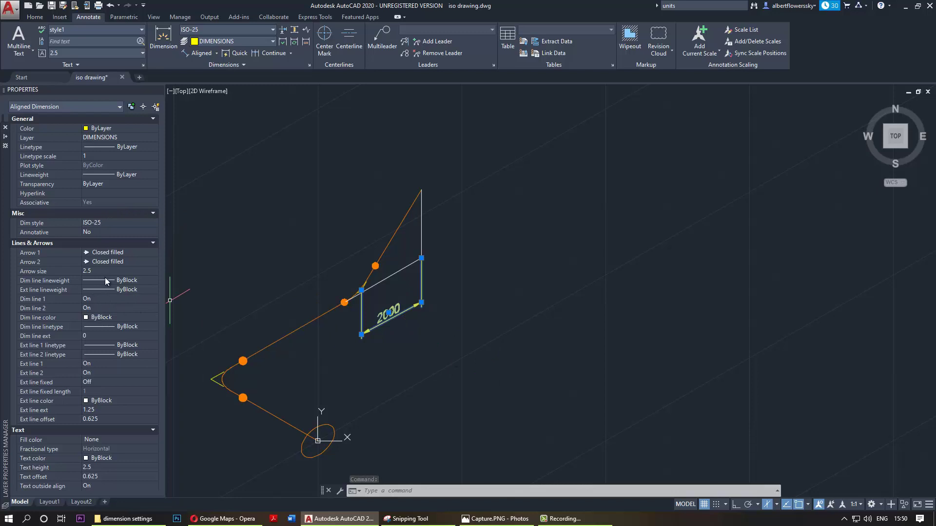
scroll(105, 276, "down", 3)
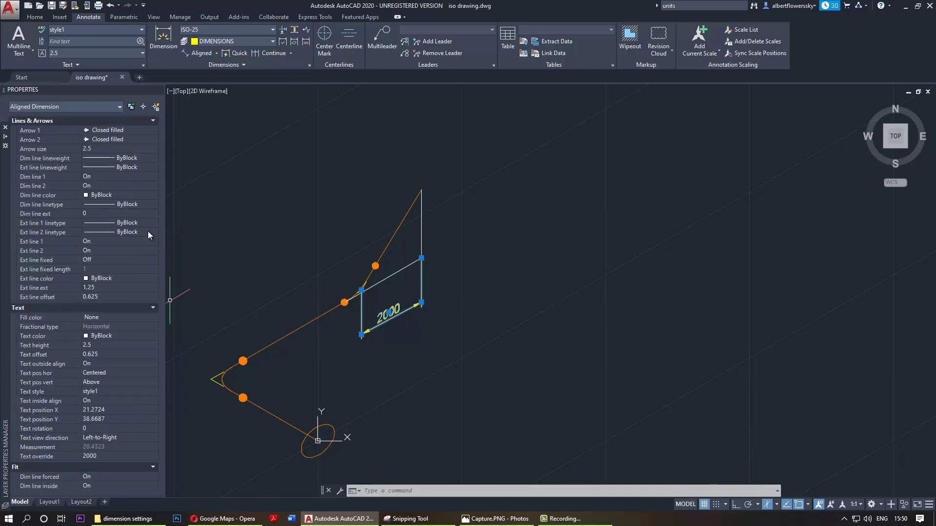
scroll(148, 231, "up", 3)
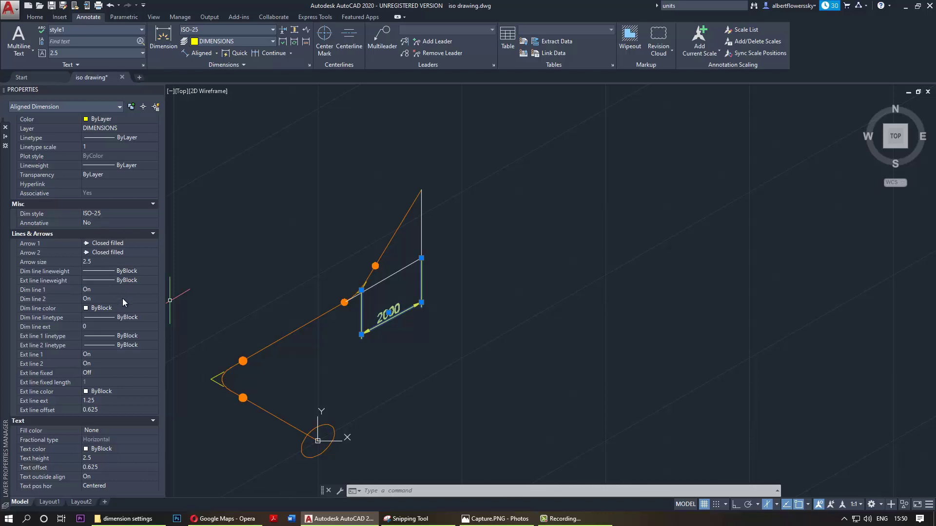
scroll(122, 299, "down", 4)
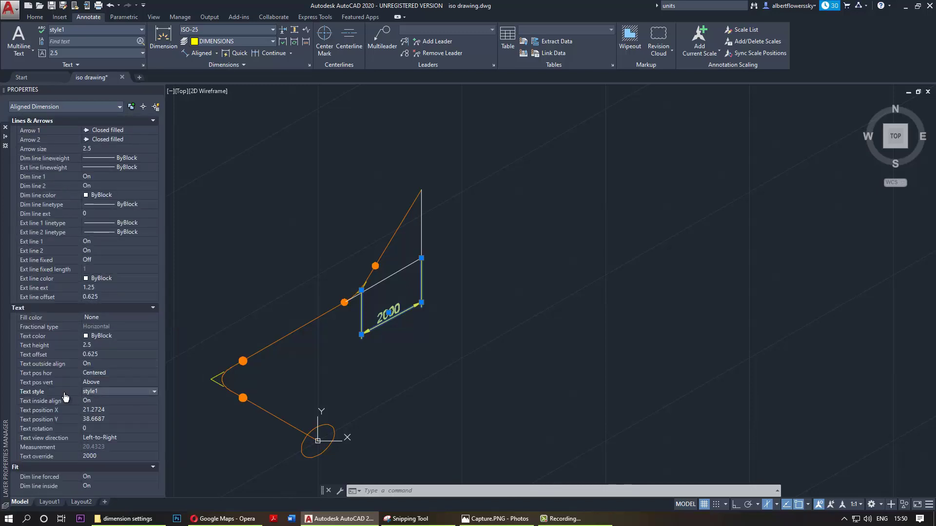
left_click(121, 392)
left_click(121, 392)
left_click(97, 29)
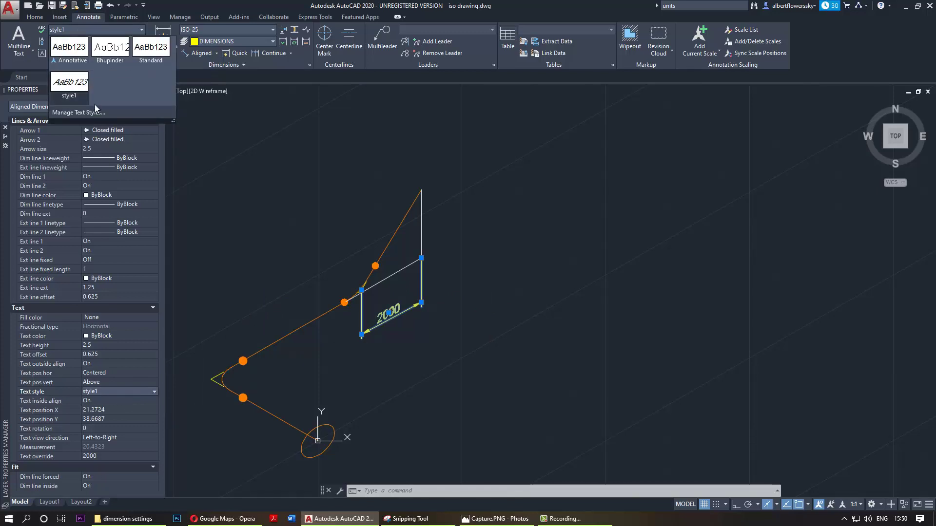
Open Manage Text Styles and inspect style1's 30° oblique angle setting.
key("Escape")
left_click(143, 64)
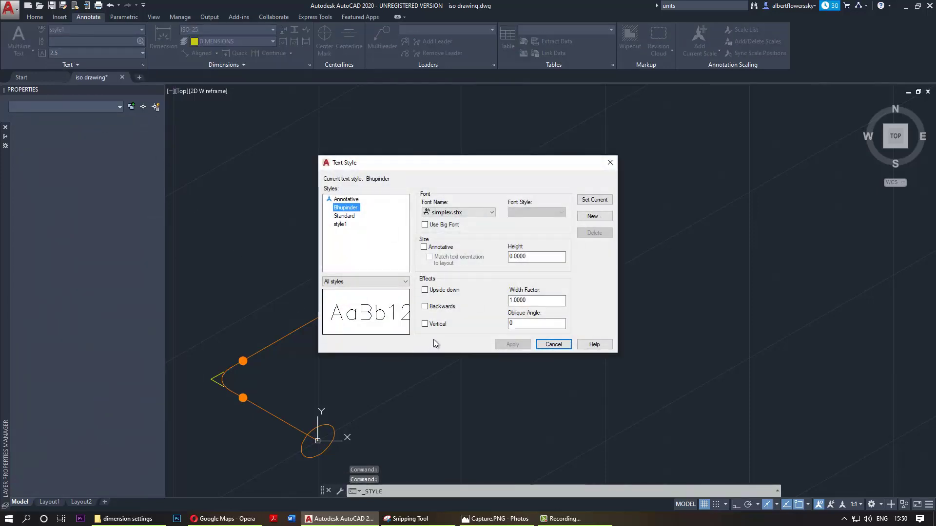
left_click(339, 225)
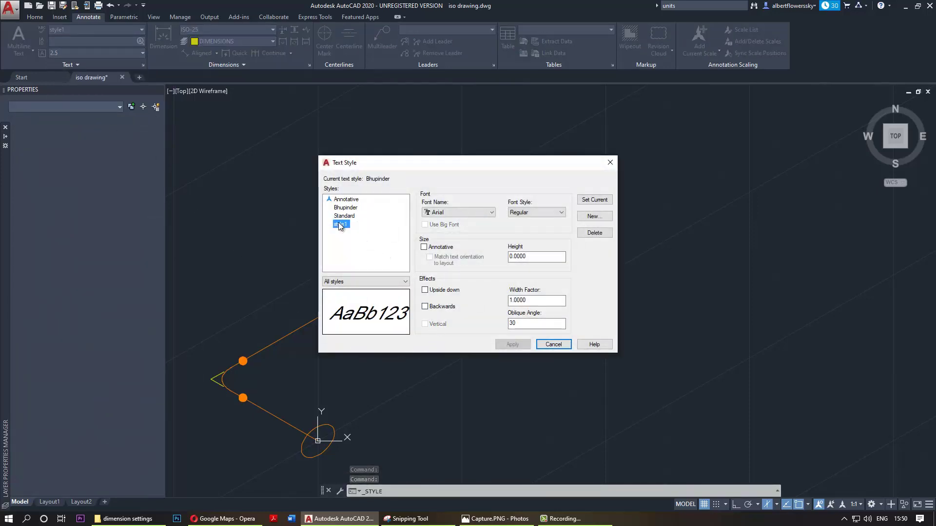
left_click(518, 326)
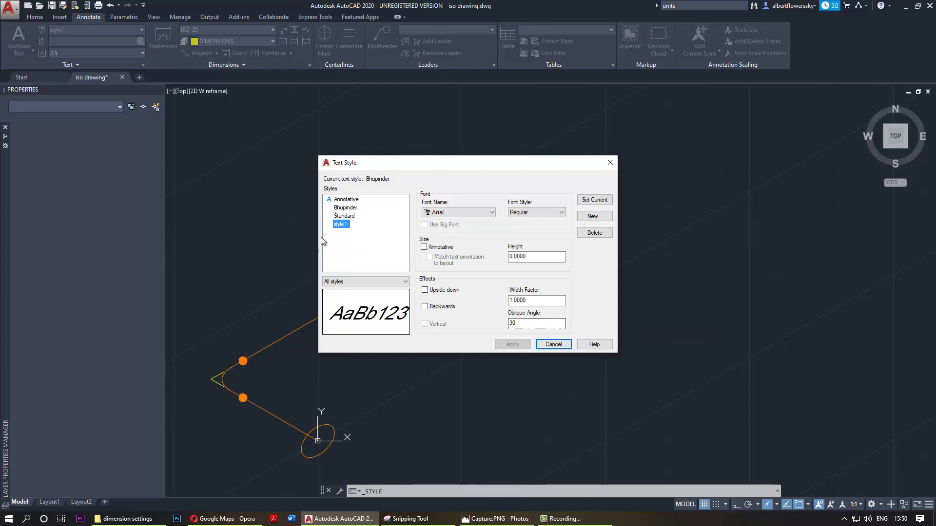
Rename the style1 text style to Angle30.
right_click(344, 226)
left_click(370, 242)
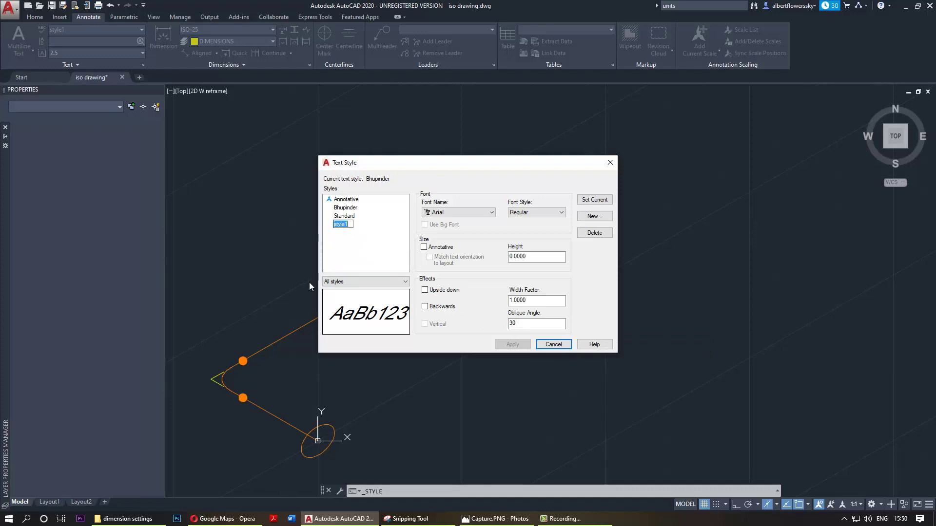
type("Angle30")
left_click(350, 217)
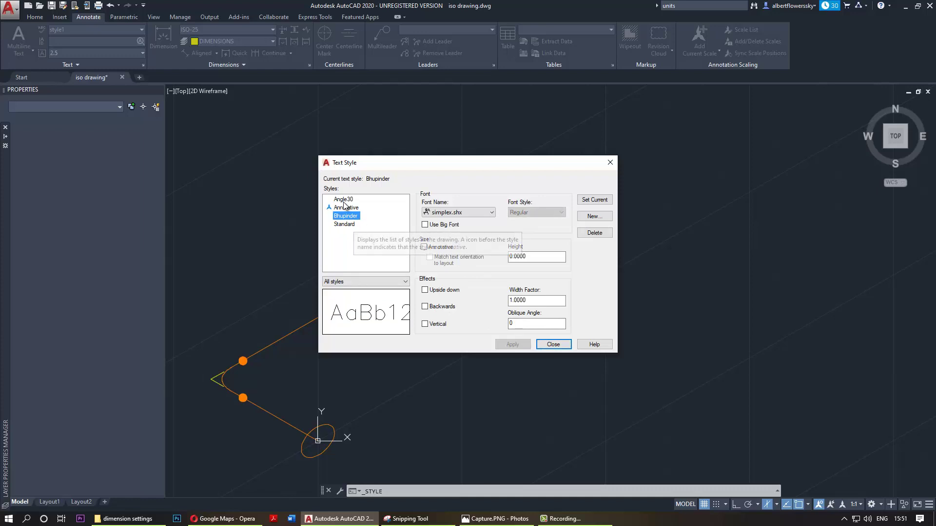
key("Up")
key("Up")
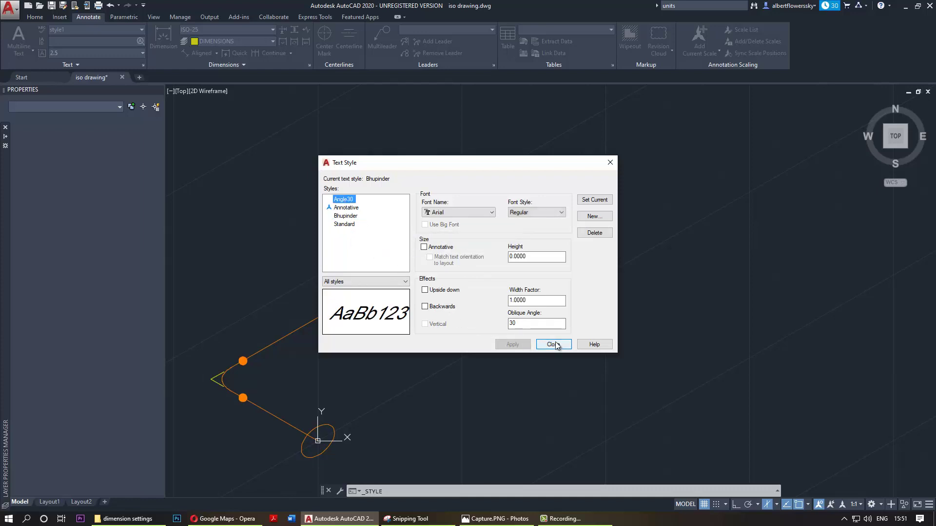
Close the Text Style dialog and zoom in on the slanted 2000 dimension.
left_click(551, 344)
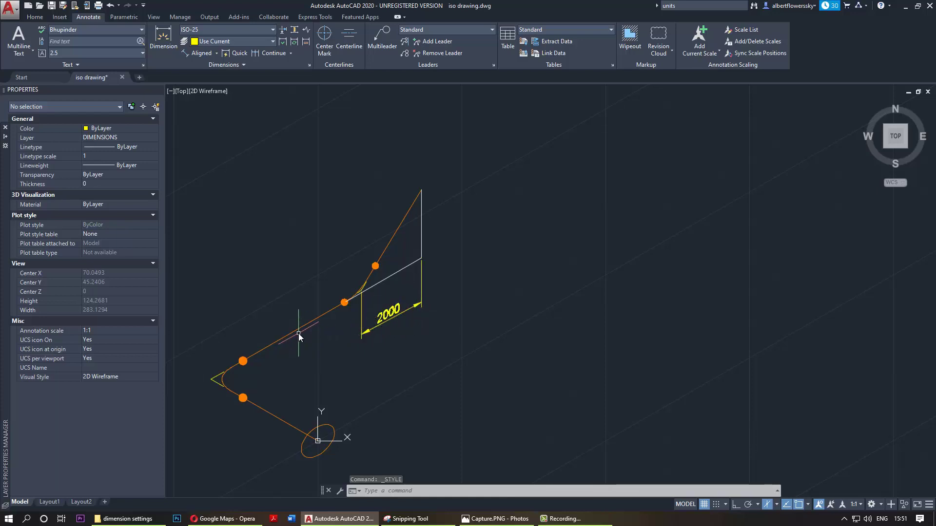
scroll(299, 334, "down", 2)
scroll(292, 337, "up", 2)
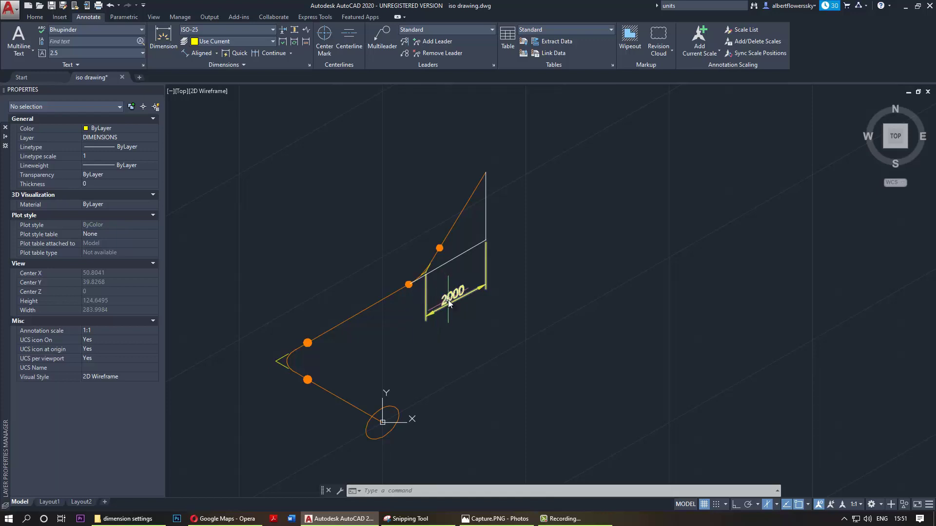
mouse_move(449, 300)
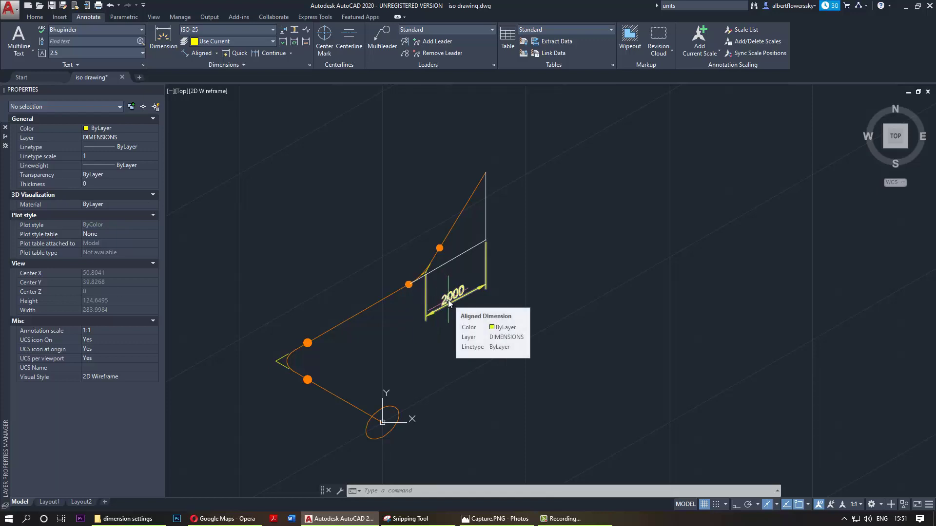